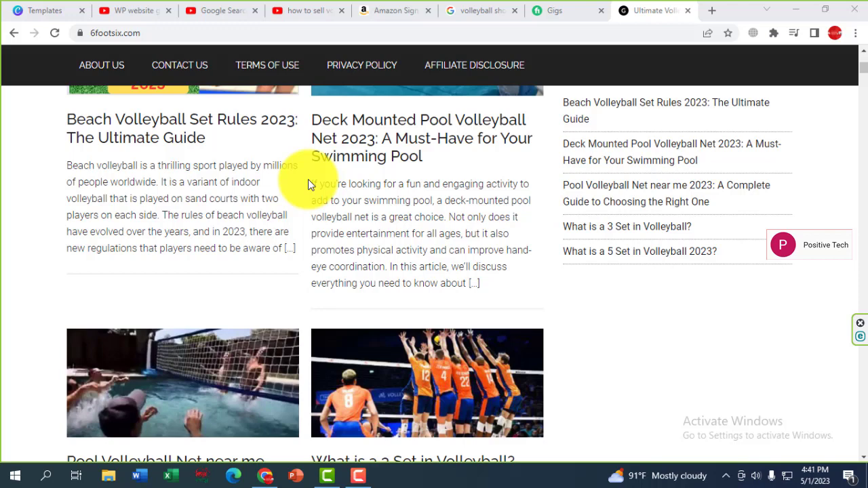
In a new tab, Google 'google search console' and open the official Search Console page
click(712, 10)
click(367, 266)
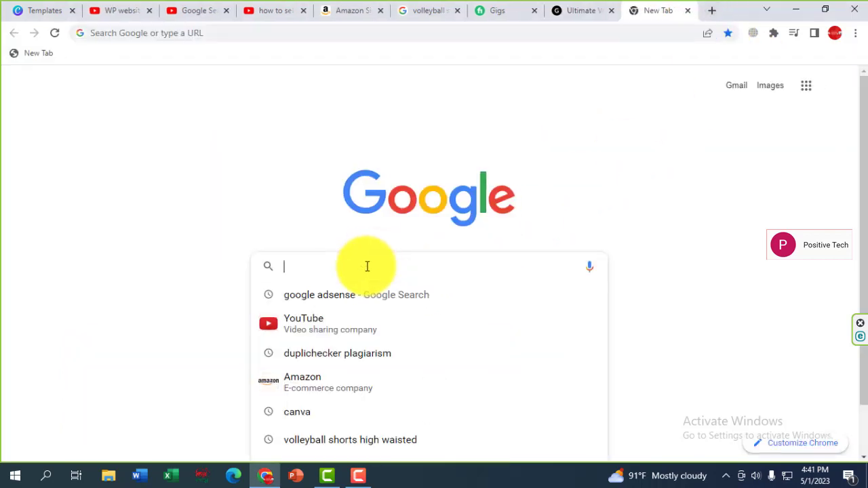
text(goo)
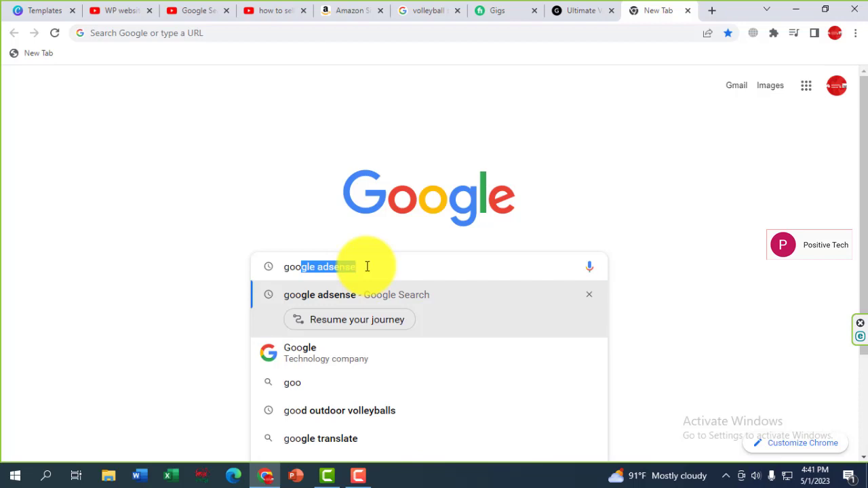
text(gle)
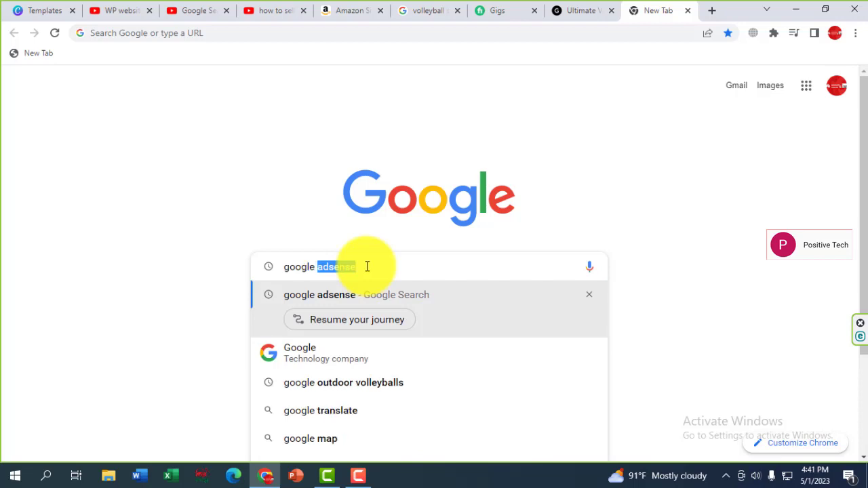
text( serarch)
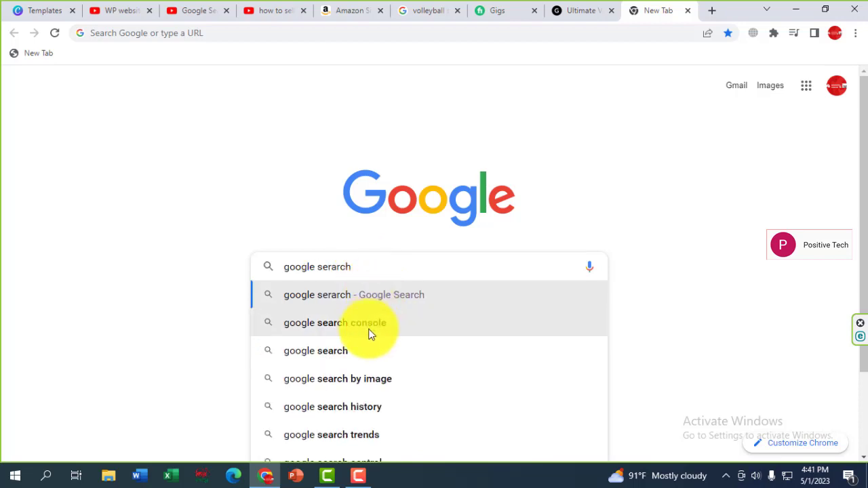
click(370, 332)
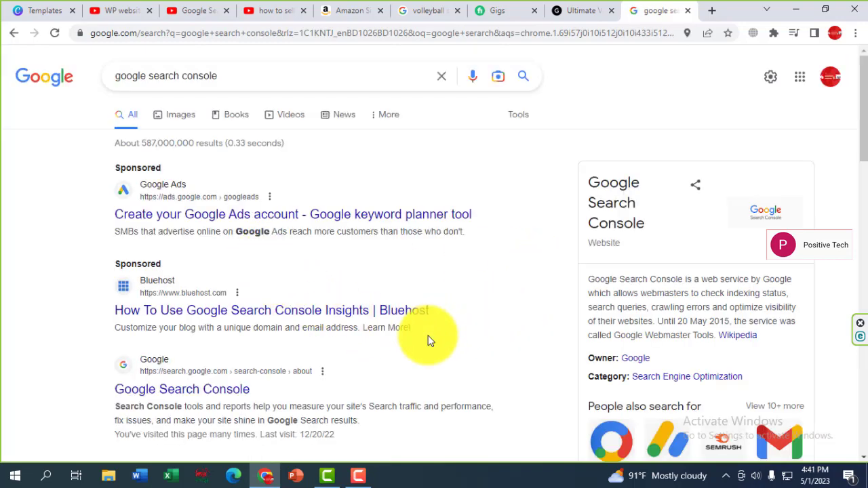
scroll(428, 340, down, 2)
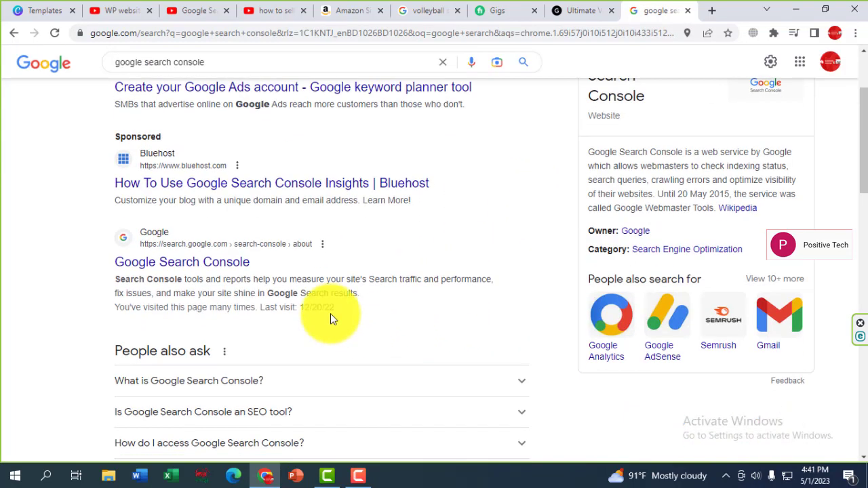
click(191, 275)
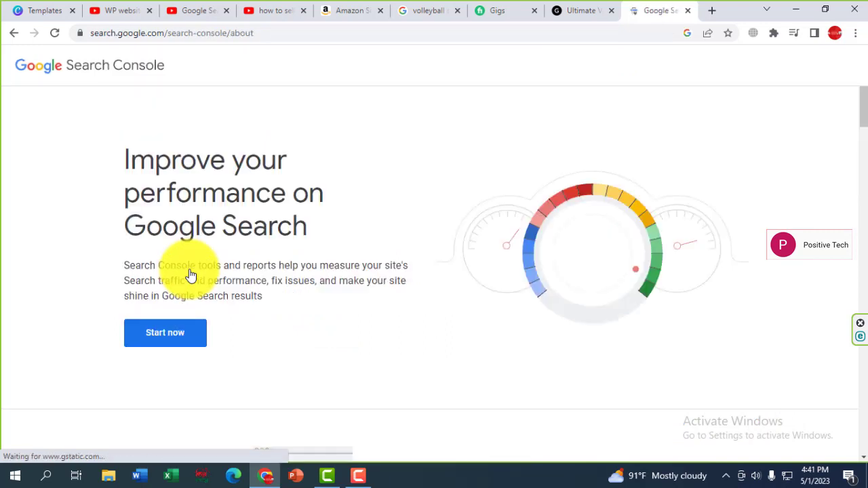
Start Search Console setup and review the Domain and URL prefix property options
click(170, 333)
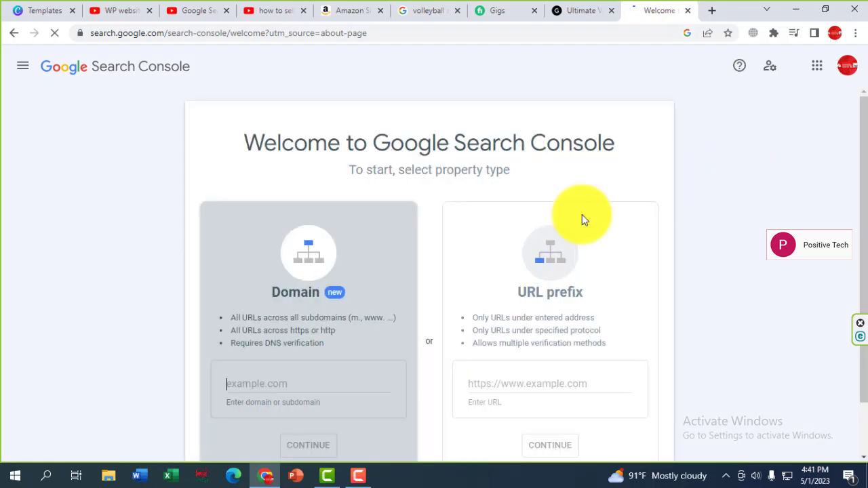
scroll(715, 297, down, 1)
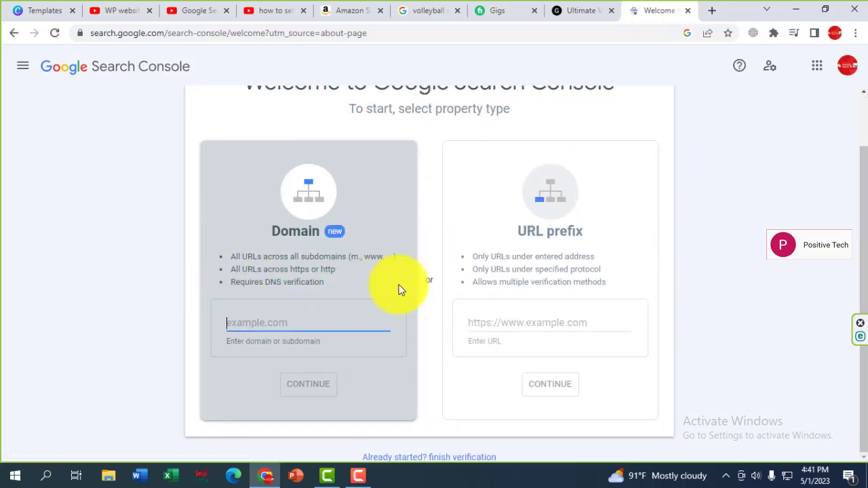
scroll(399, 290, up, 1)
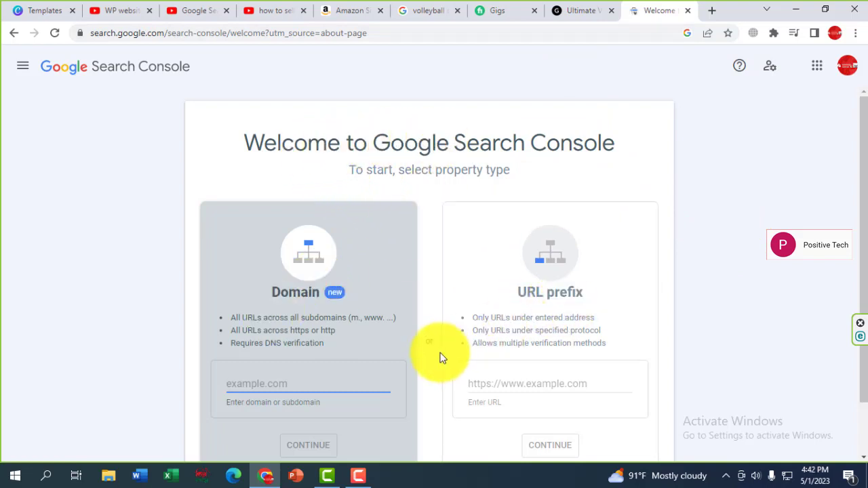
scroll(421, 355, down, 1)
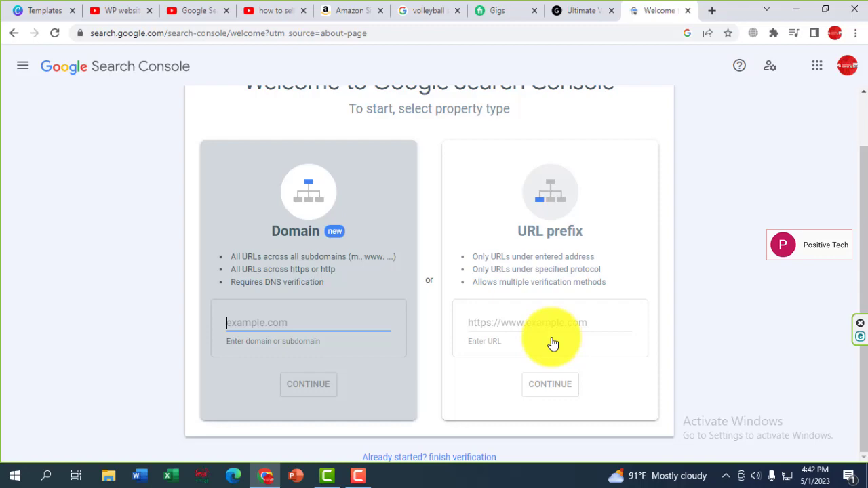
click(560, 13)
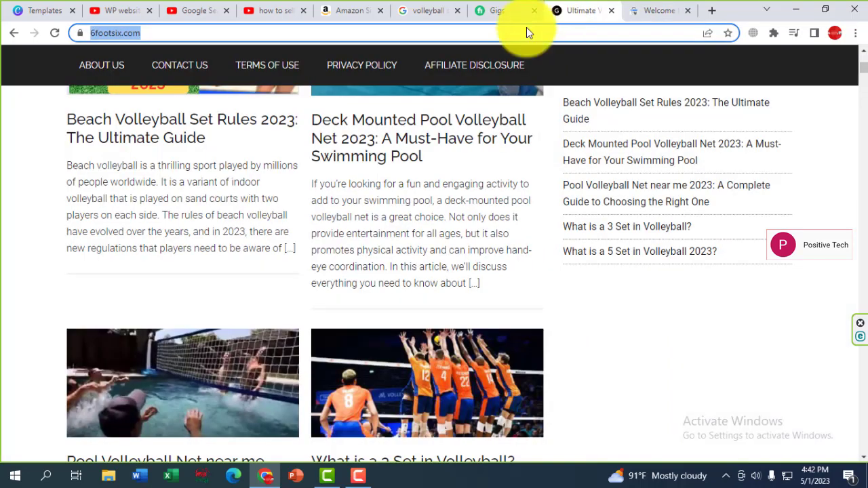
right_click(125, 34)
click(158, 104)
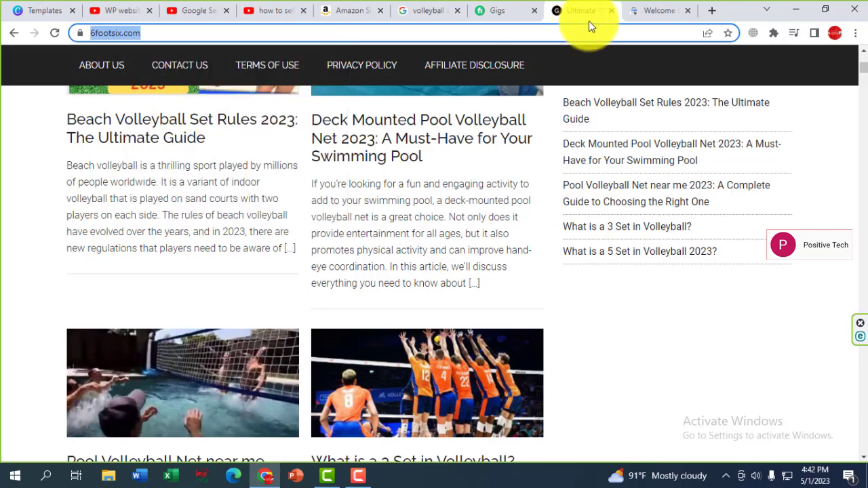
click(651, 10)
click(529, 324)
right_click(528, 324)
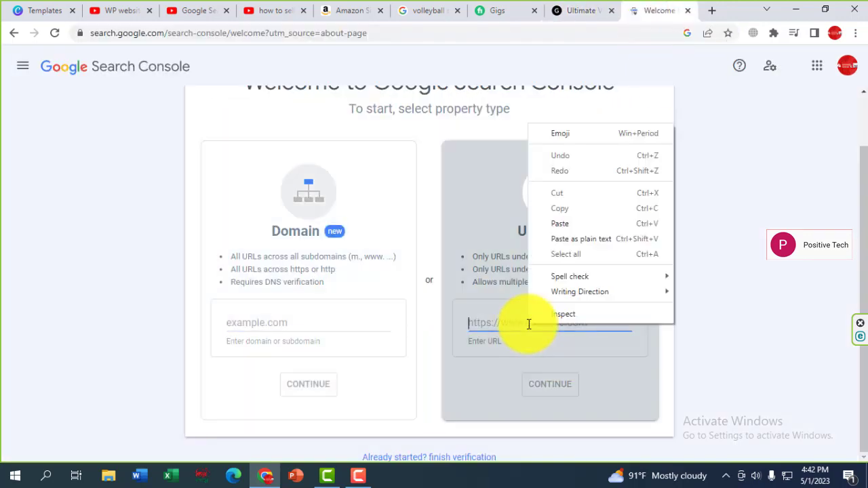
click(578, 230)
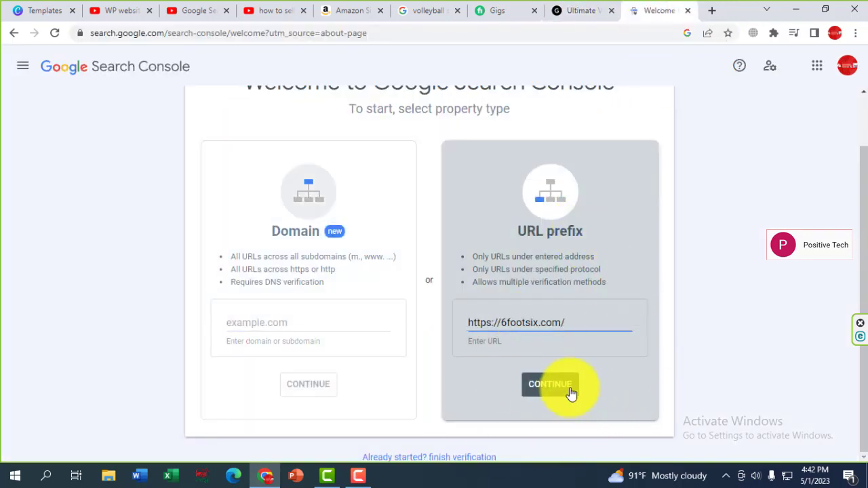
click(569, 387)
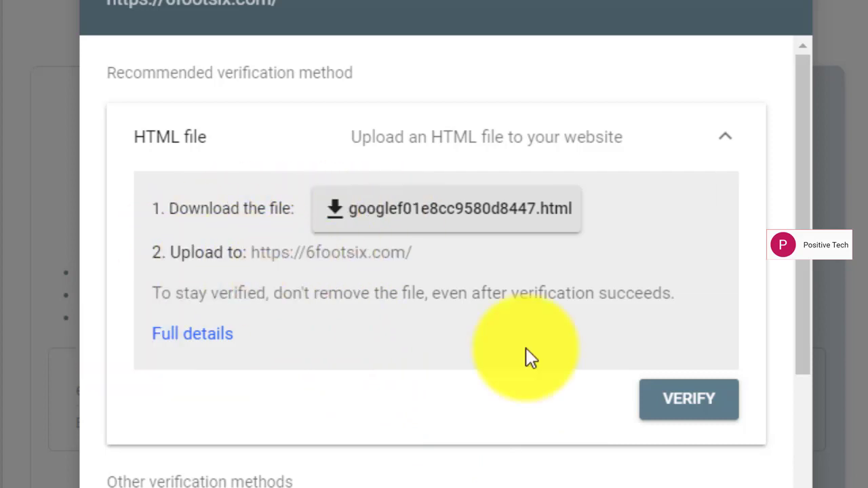
click(392, 217)
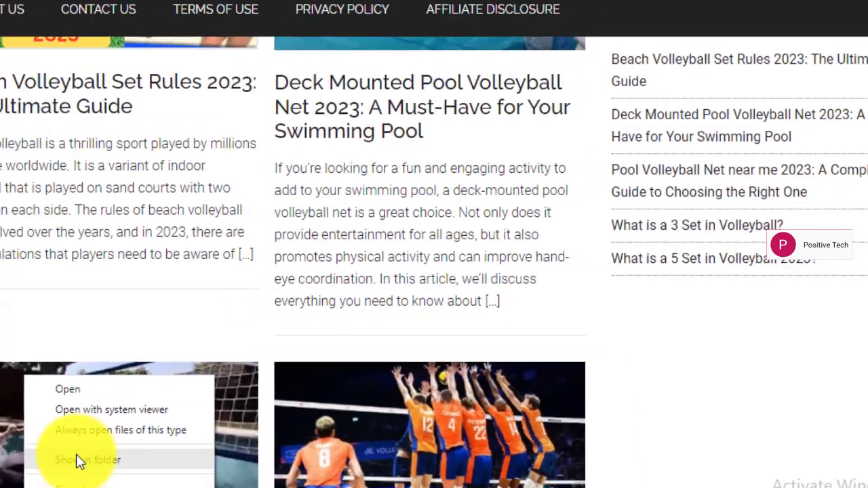
Copy the downloaded googlef01e8cc9580d8447 verification file from the Downloads folder
click(162, 421)
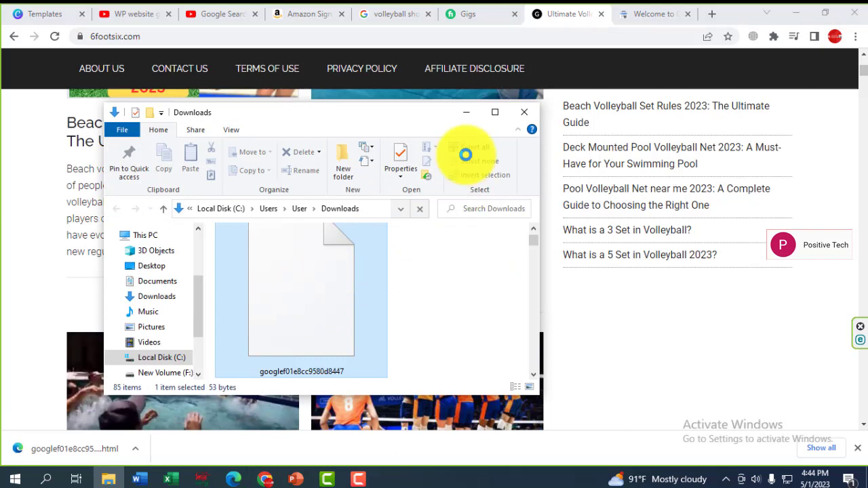
click(496, 112)
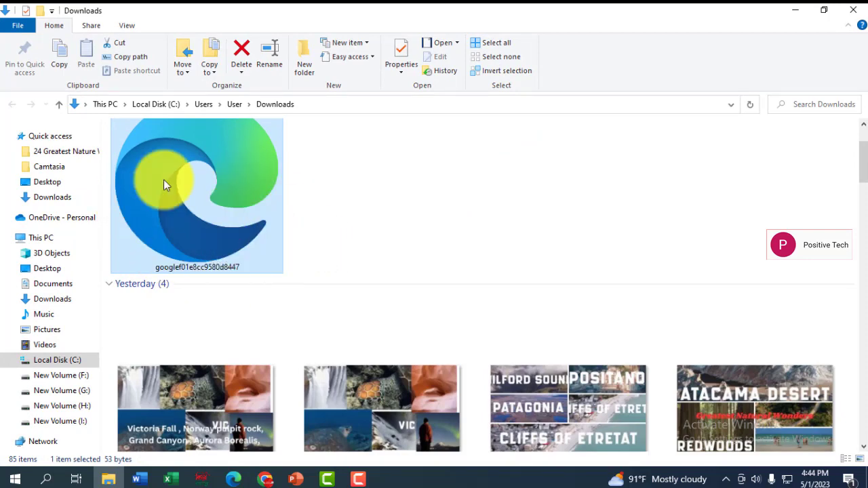
scroll(180, 178, up, 1)
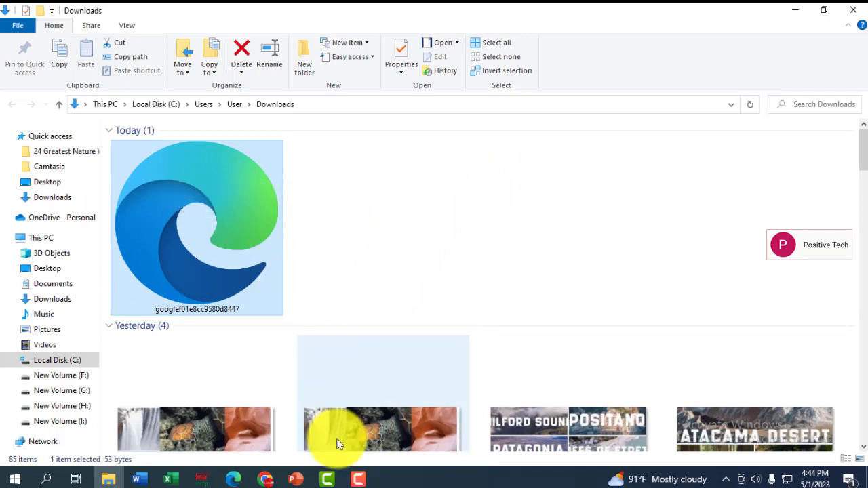
right_click(183, 246)
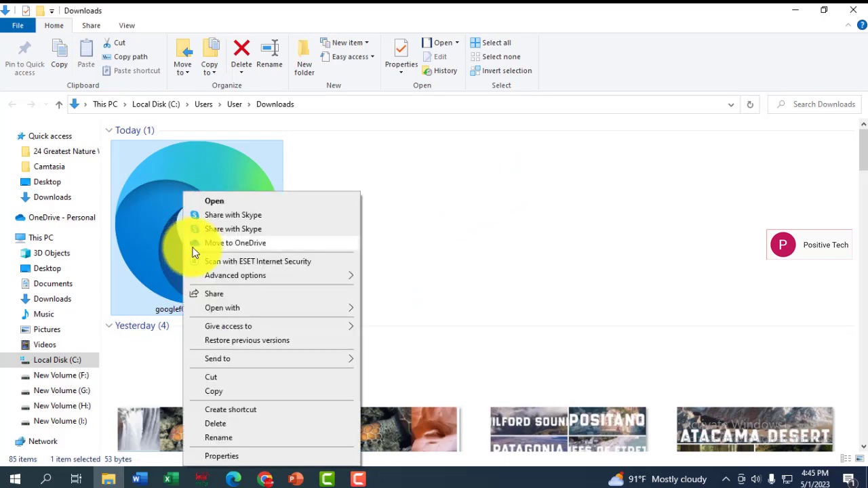
click(763, 20)
Paste the verification file onto the desktop and delete the duplicate shortcut
click(795, 10)
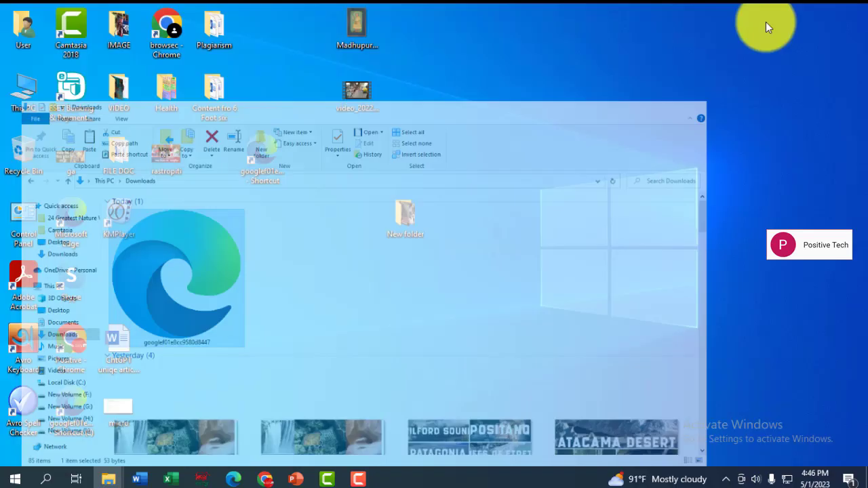
right_click(502, 92)
click(548, 144)
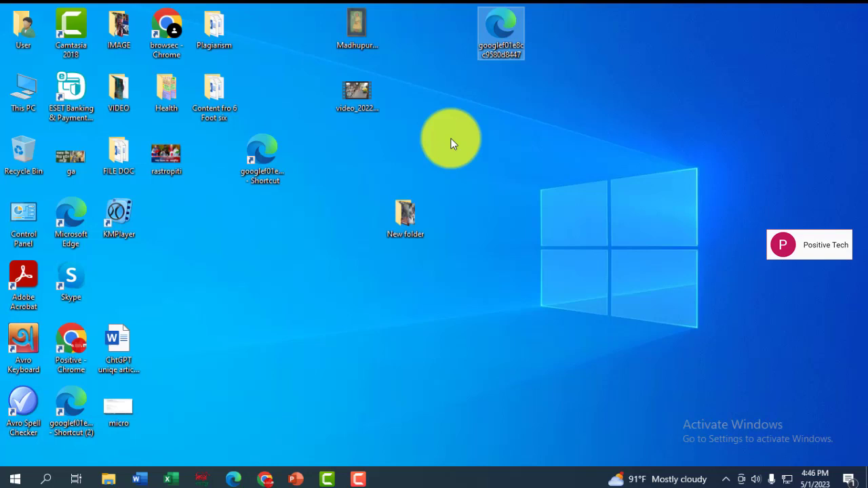
drag(270, 163, 283, 152)
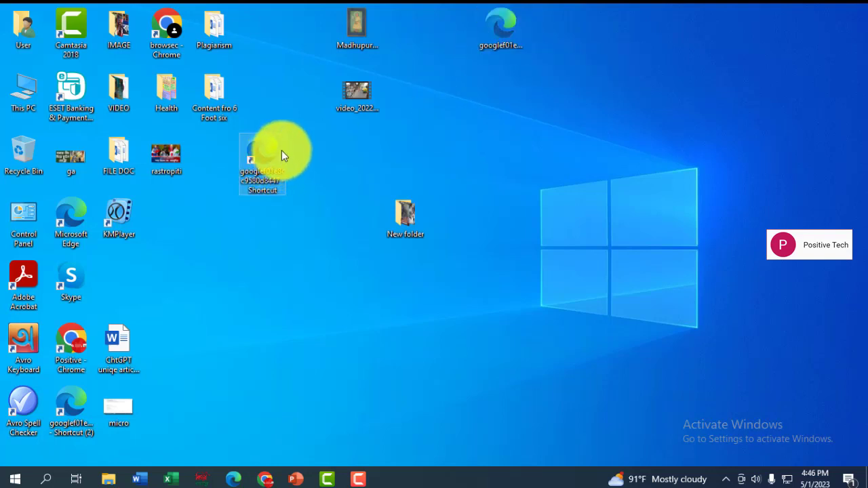
click(86, 418)
key(Delete)
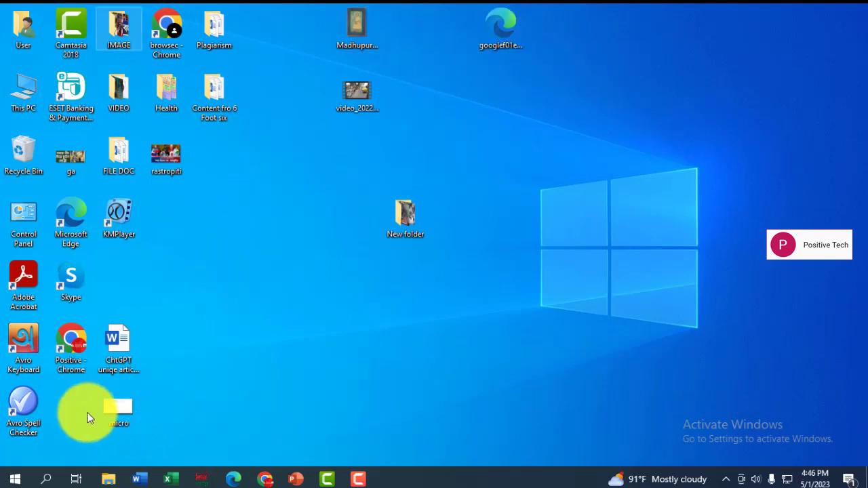
right_click(637, 37)
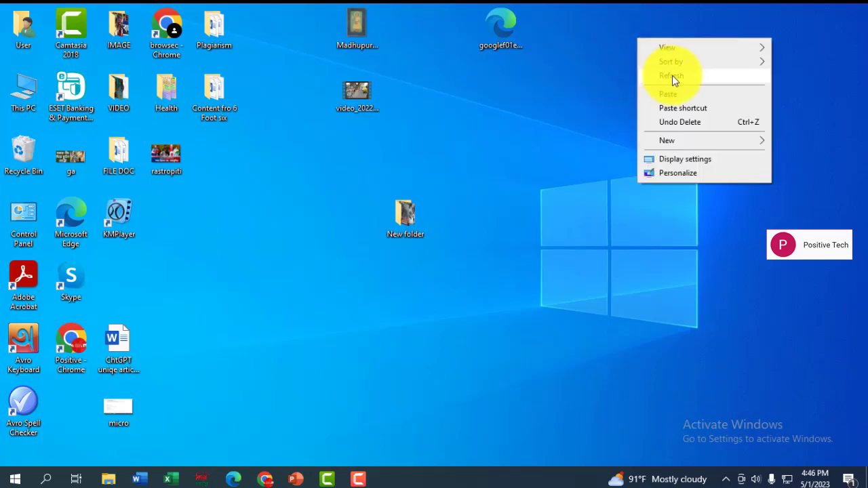
Refresh the desktop and look over the WordPress dashboard
click(356, 478)
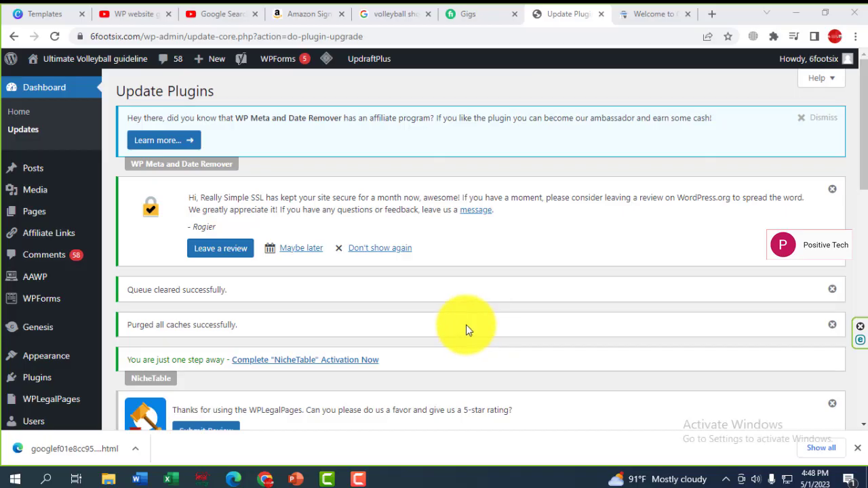
scroll(466, 331, down, 2)
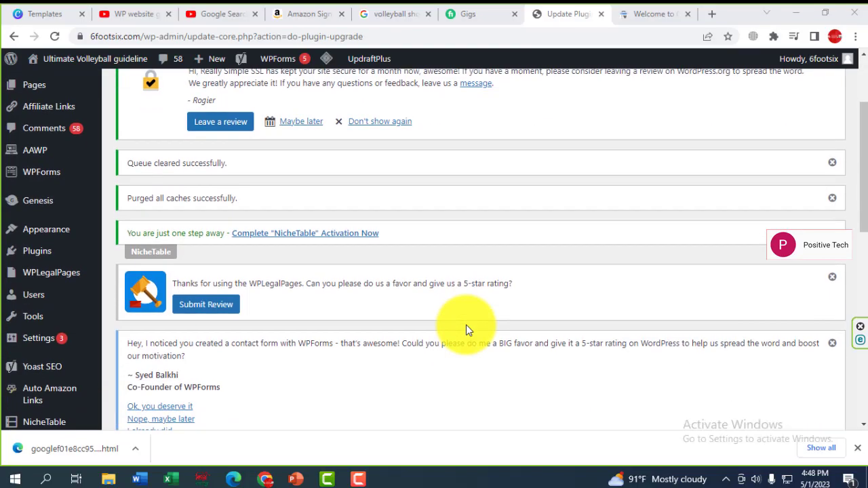
scroll(466, 330, down, 3)
scroll(466, 330, up, 2)
scroll(466, 326, up, 1)
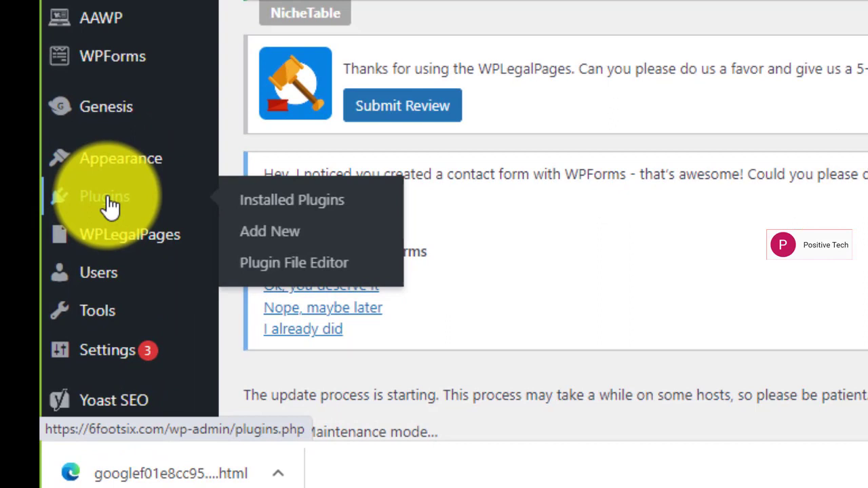
Install and activate the File Manager plugin from the WordPress Plugins page
click(354, 207)
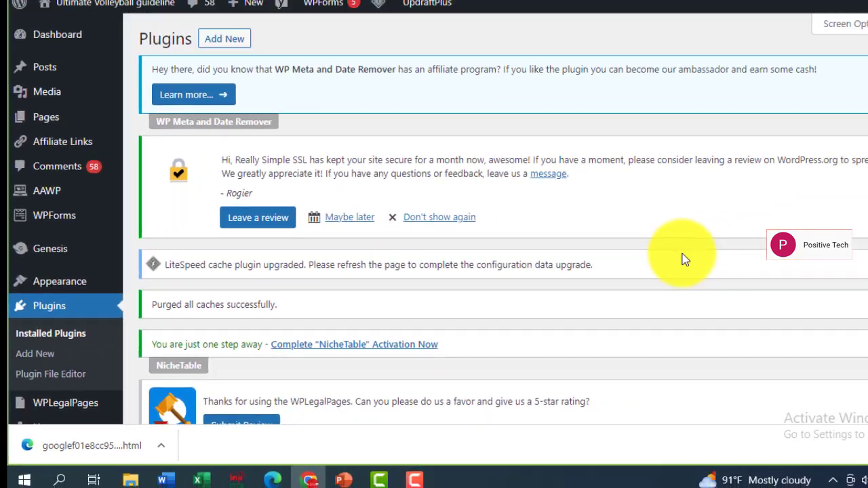
scroll(594, 275, down, 5)
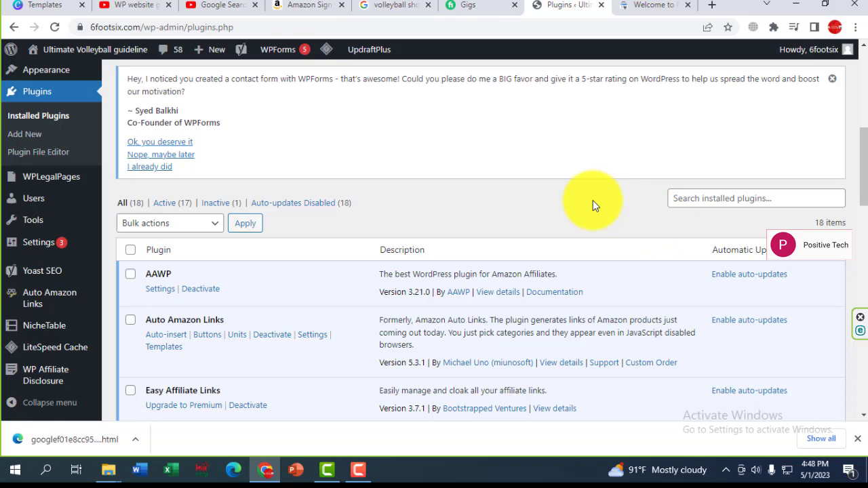
click(55, 28)
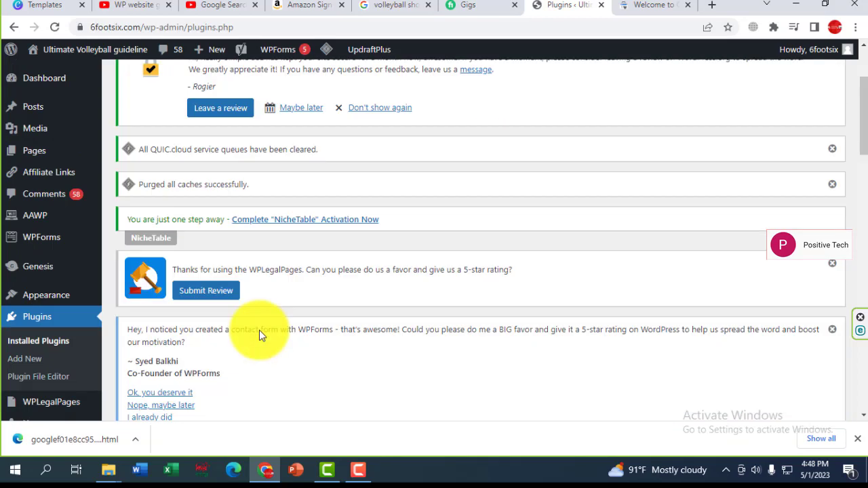
scroll(672, 285, down, 2)
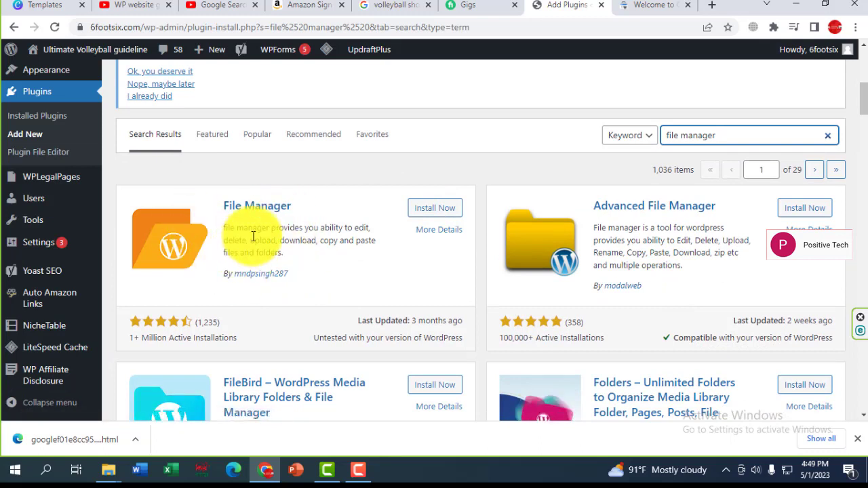
click(428, 216)
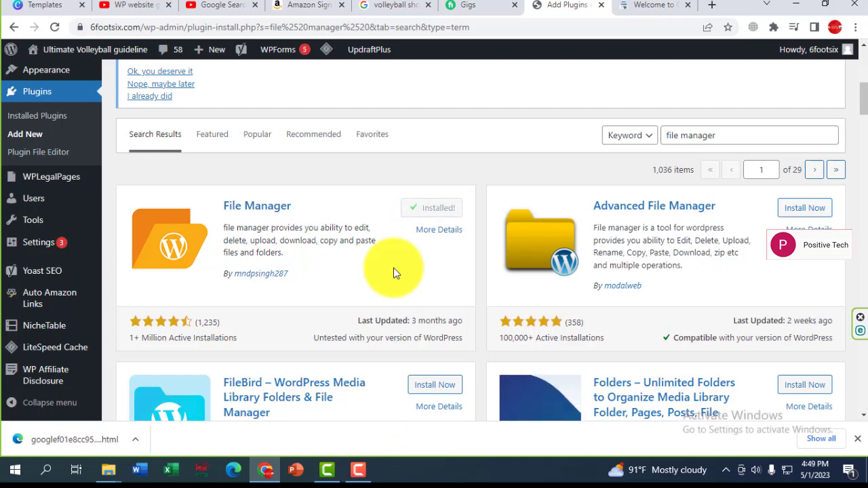
click(432, 211)
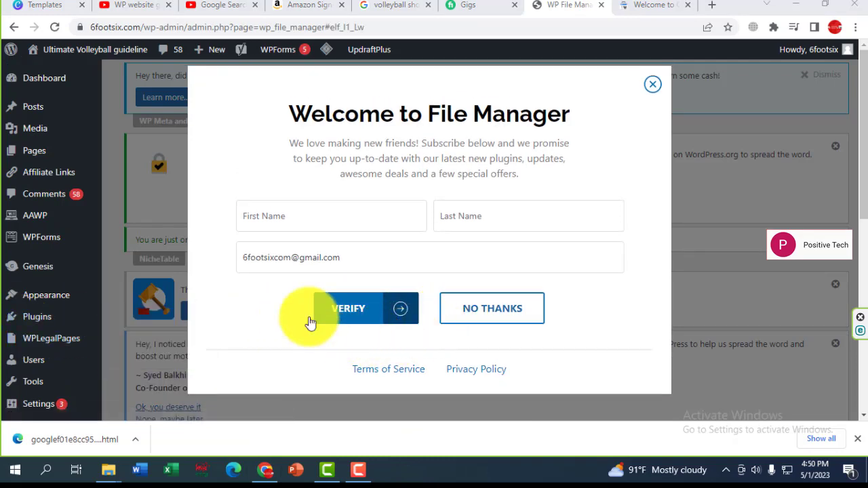
Decline the File Manager welcome newsletter signup and look through the File Manager page
click(500, 321)
scroll(394, 345, down, 5)
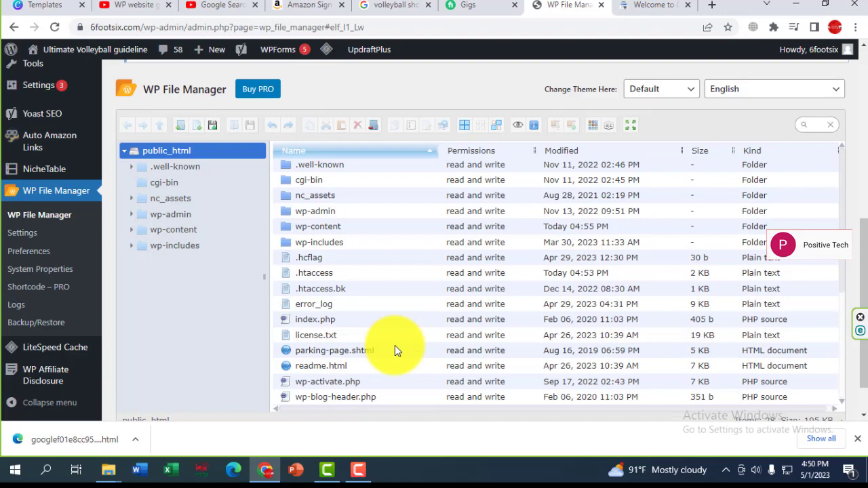
scroll(393, 346, down, 1)
scroll(393, 346, down, 2)
scroll(393, 347, down, 2)
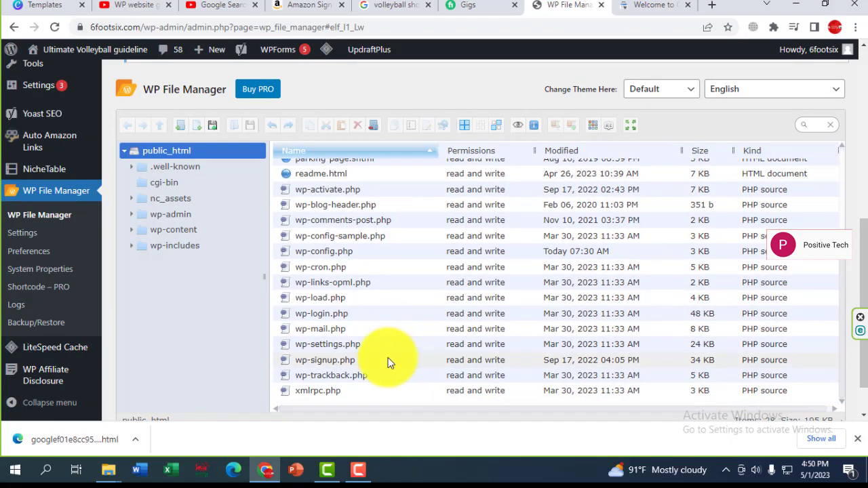
scroll(386, 363, down, 1)
scroll(443, 347, up, 3)
scroll(443, 347, up, 2)
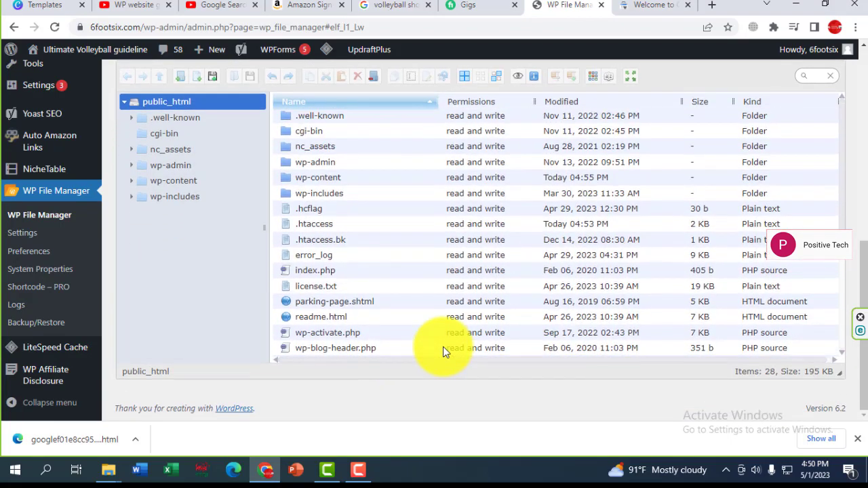
scroll(443, 347, up, 2)
scroll(367, 311, down, 2)
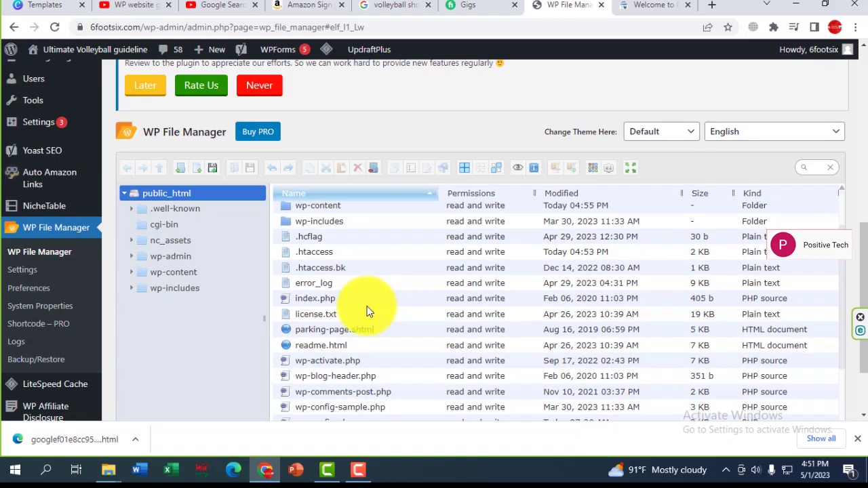
scroll(371, 302, down, 3)
scroll(494, 328, down, 1)
scroll(309, 304, down, 1)
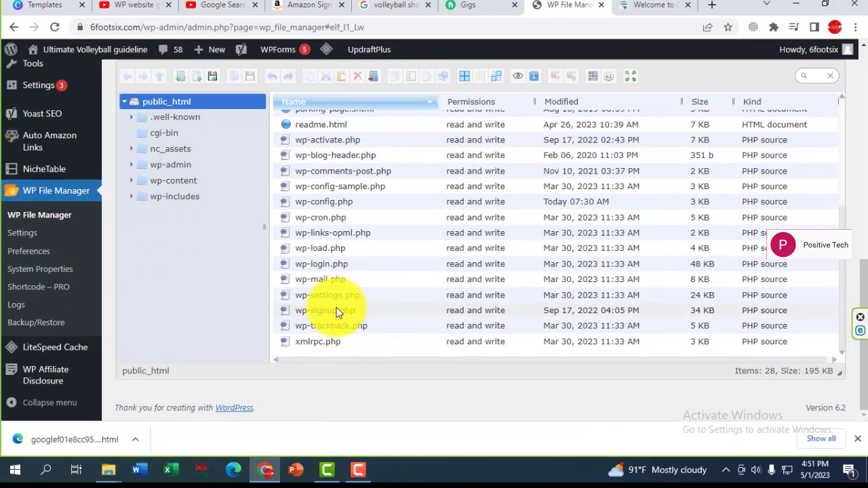
scroll(339, 310, up, 3)
scroll(281, 282, up, 2)
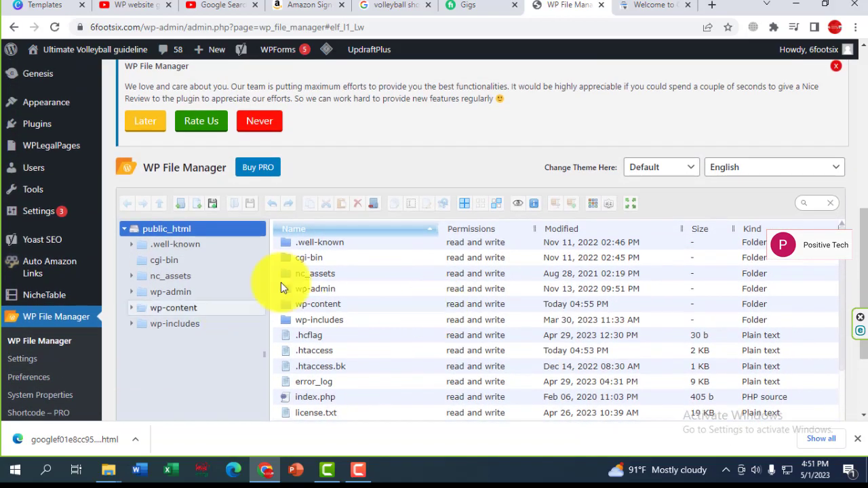
scroll(414, 329, down, 3)
scroll(495, 311, down, 3)
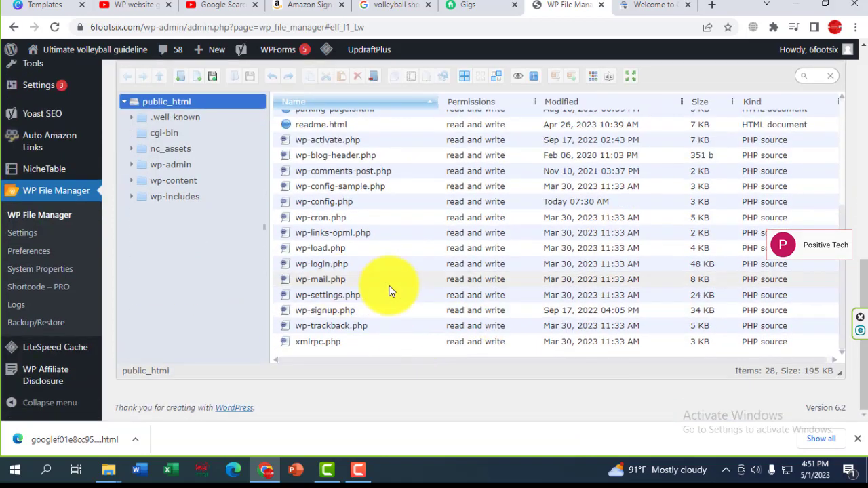
scroll(387, 288, up, 3)
scroll(387, 286, up, 1)
scroll(385, 286, up, 1)
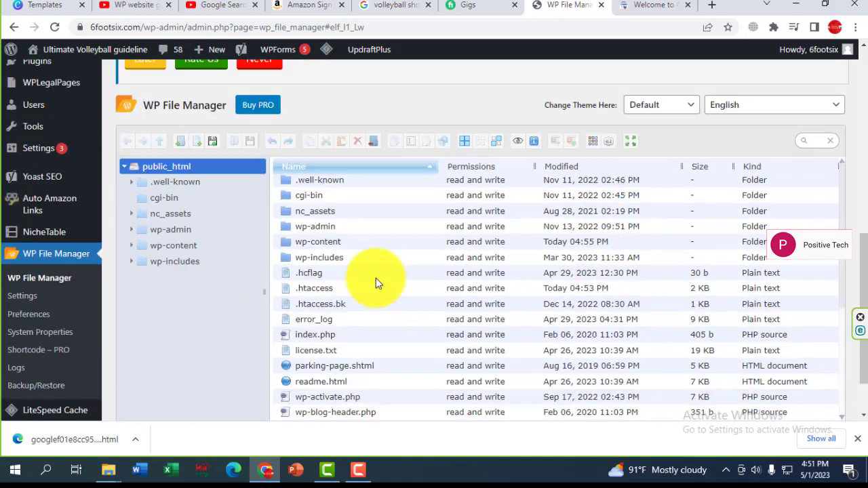
scroll(375, 278, up, 2)
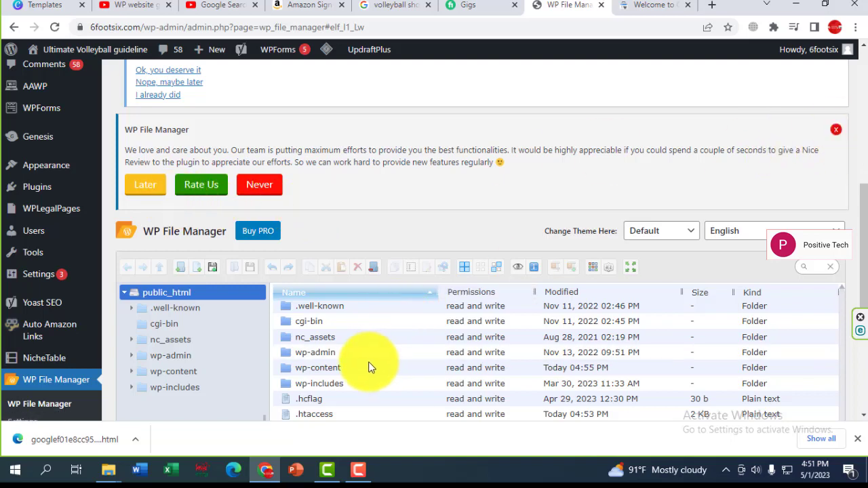
Dismiss the File Manager review notice and start an upload into public_html
click(839, 133)
scroll(354, 285, down, 1)
scroll(354, 282, down, 3)
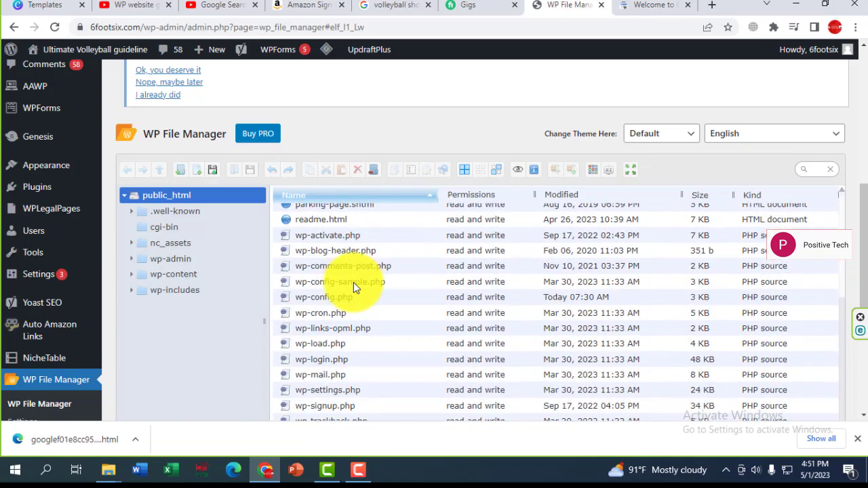
scroll(353, 282, up, 4)
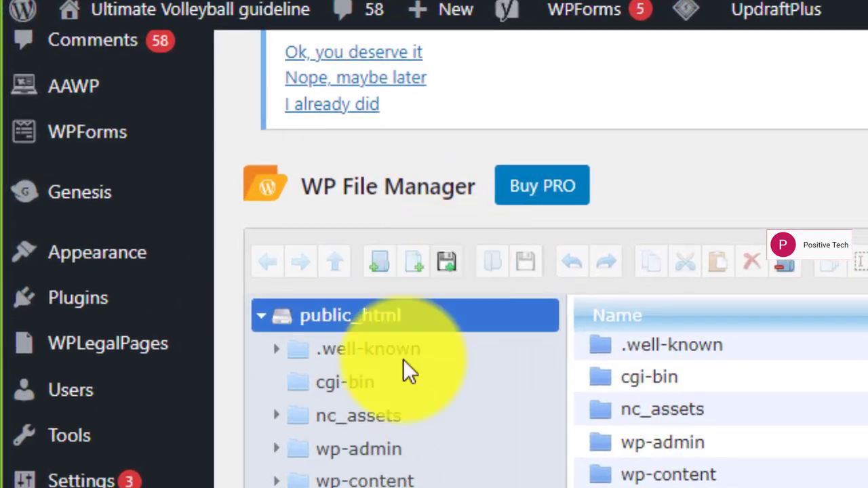
click(453, 265)
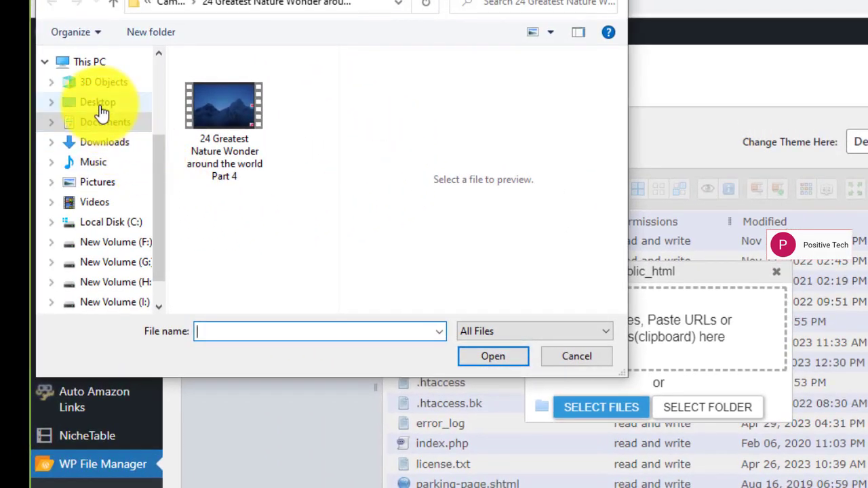
Upload googlef01e8cc9580d8447.html from the Desktop into public_html
click(98, 104)
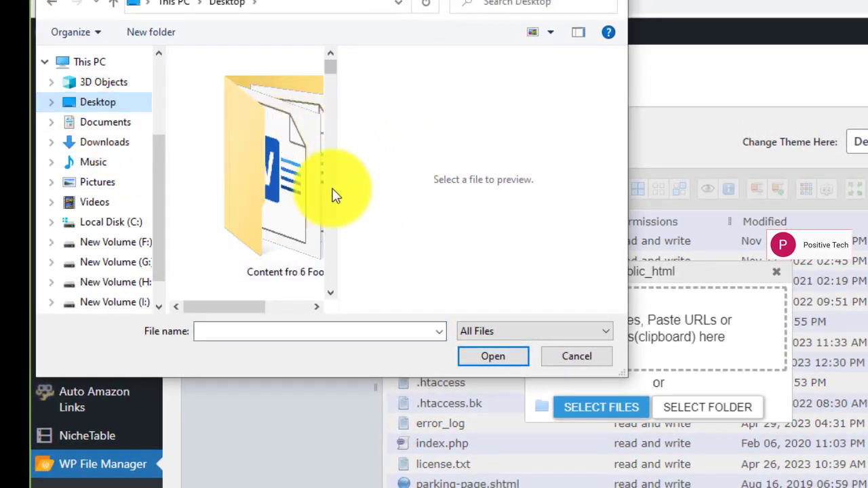
scroll(332, 193, down, 2)
scroll(331, 194, down, 2)
scroll(332, 193, down, 2)
scroll(331, 194, down, 2)
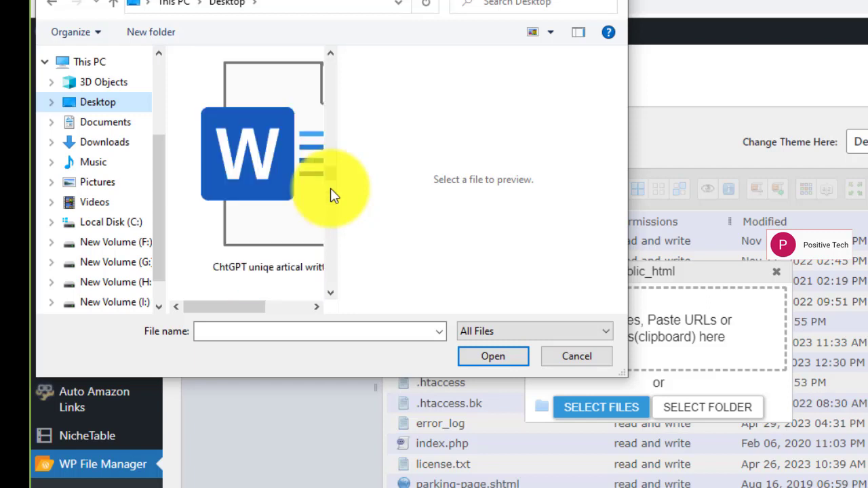
scroll(331, 188, up, 2)
scroll(331, 188, up, 2)
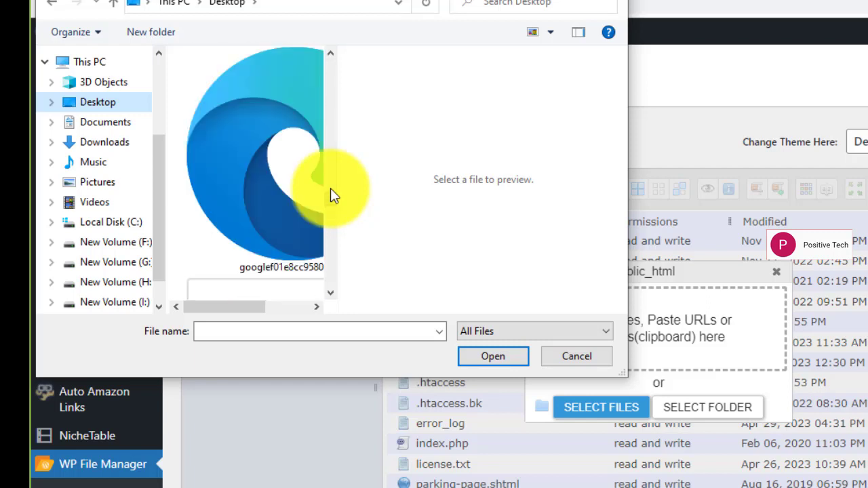
click(260, 173)
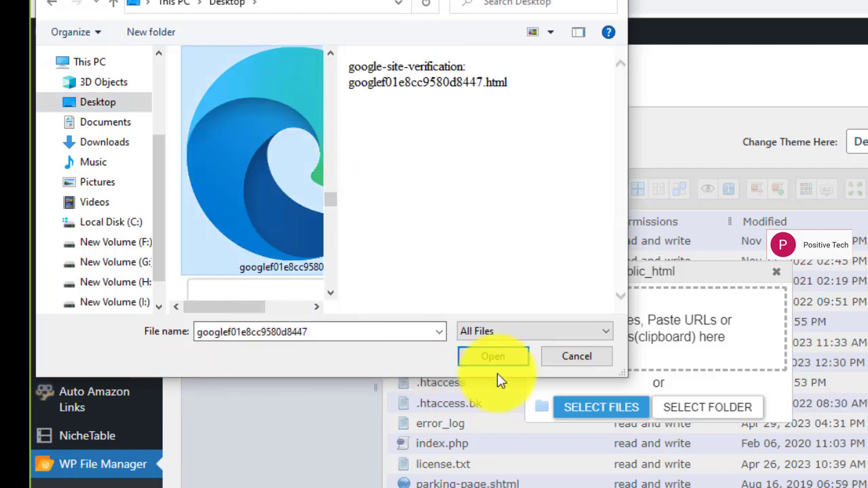
click(498, 355)
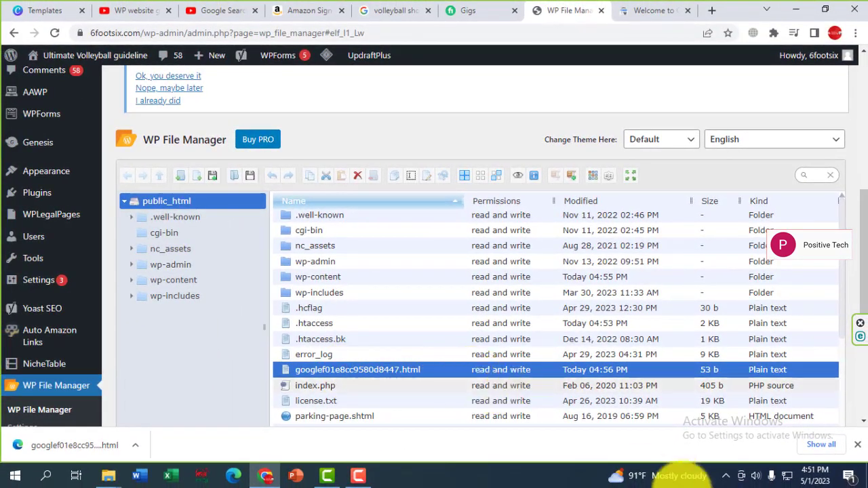
Scroll the public_html listing to confirm the verification file is there
scroll(769, 266, down, 3)
scroll(772, 285, down, 2)
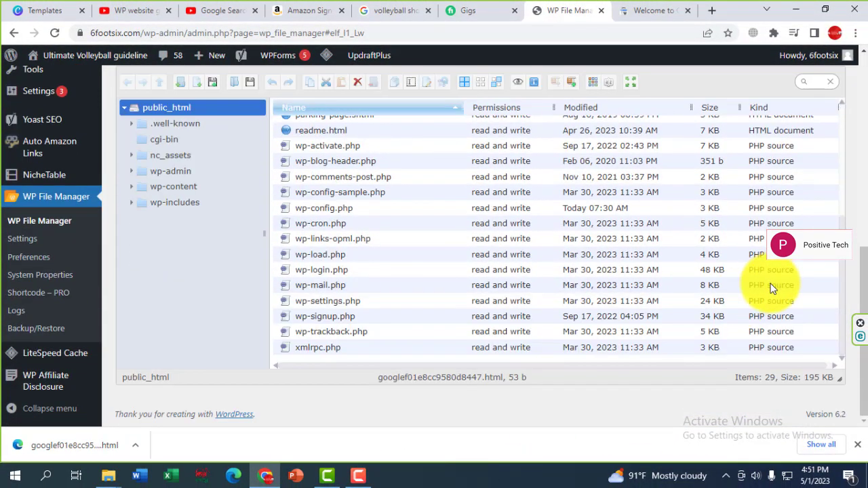
scroll(553, 243, up, 5)
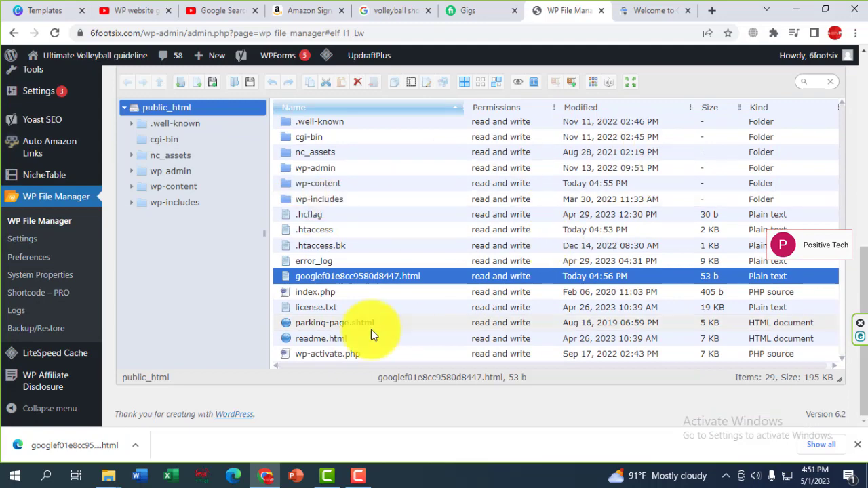
scroll(479, 257, down, 5)
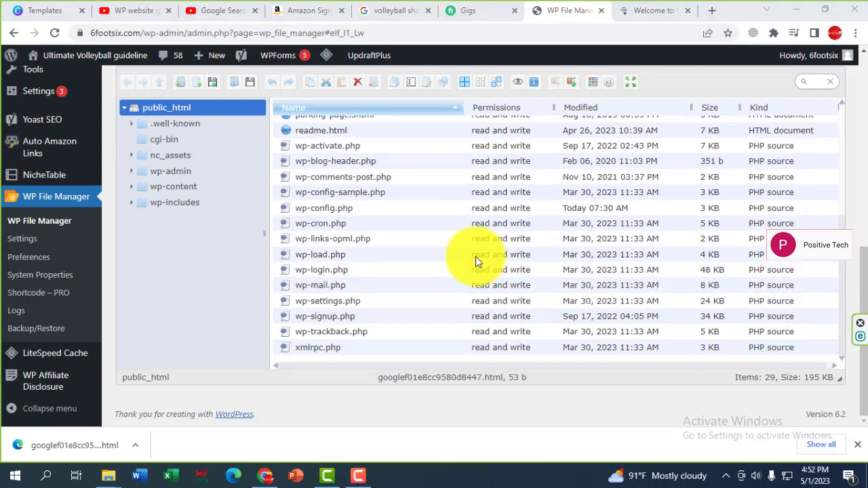
scroll(476, 256, up, 5)
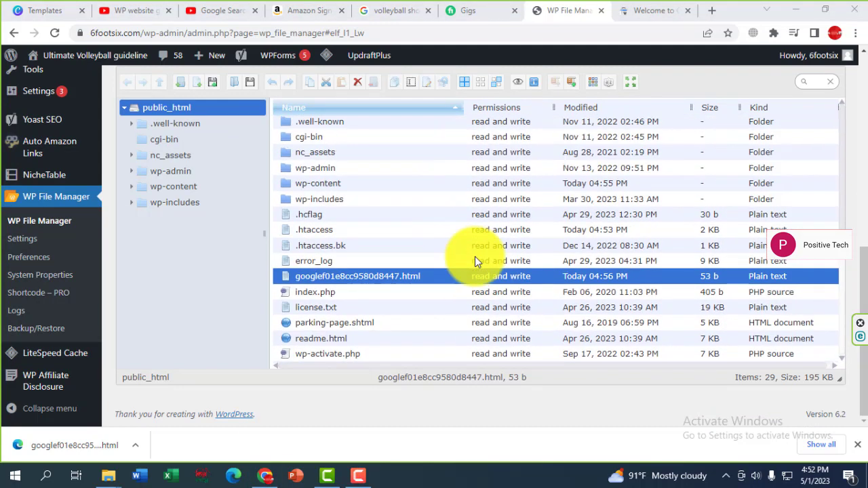
click(658, 11)
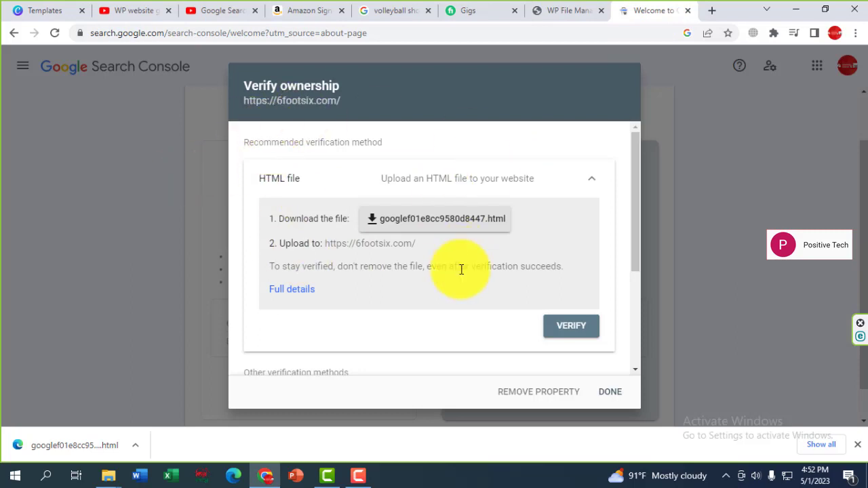
click(572, 331)
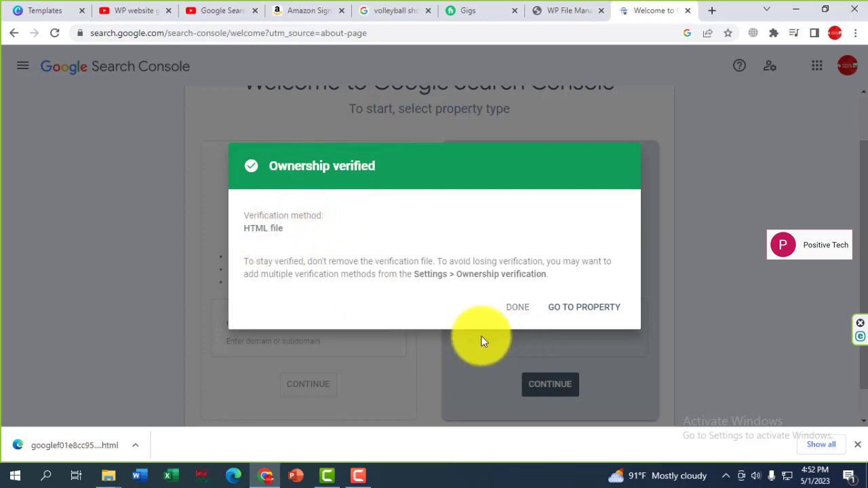
click(587, 317)
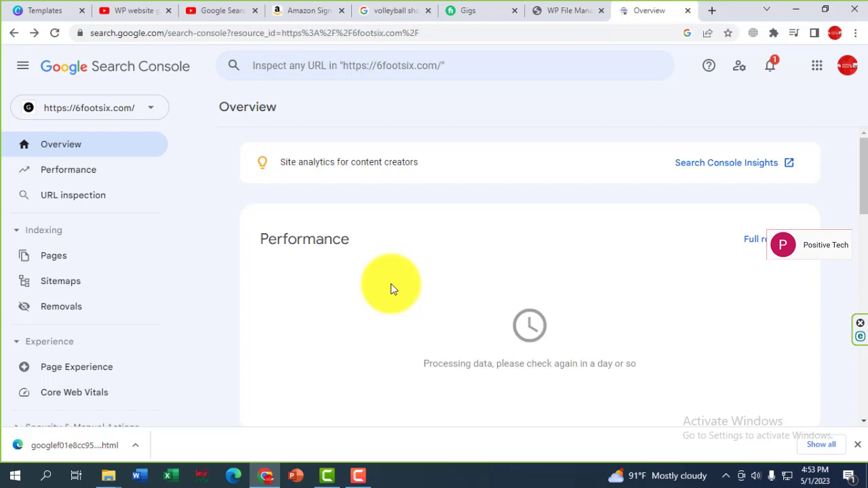
click(360, 482)
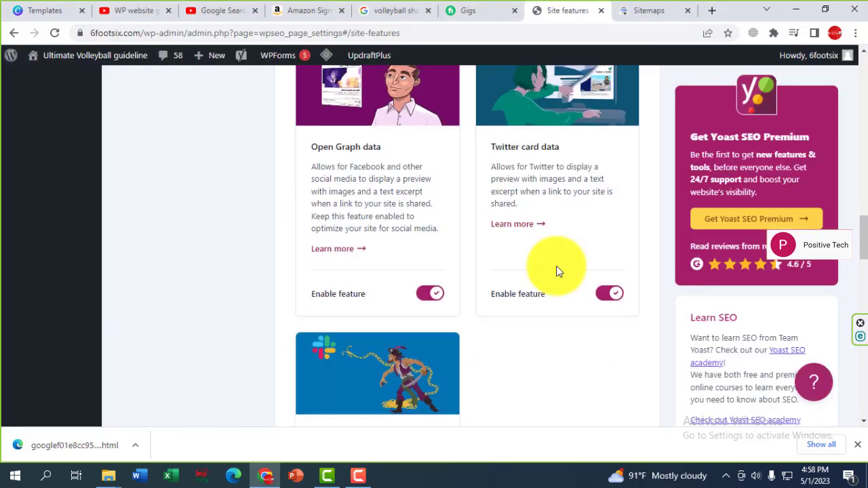
Open Yoast's sitemap_index.xml from the XML sitemaps card in a new tab
scroll(556, 270, down, 5)
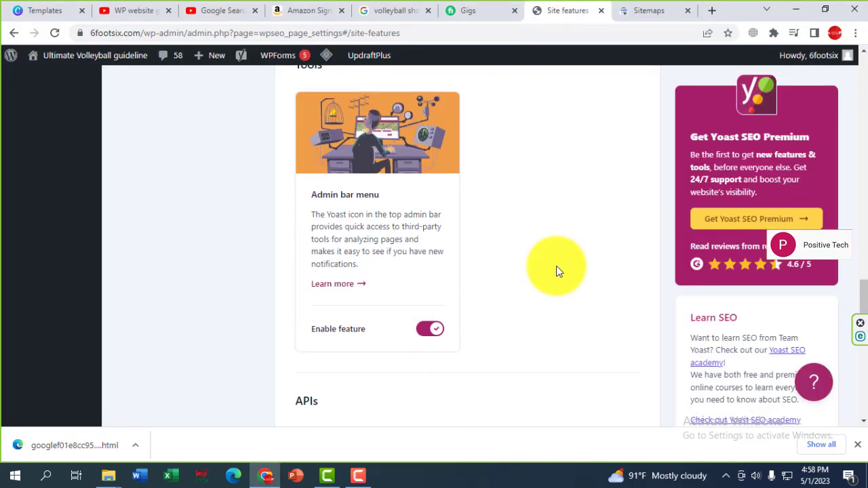
scroll(556, 270, down, 3)
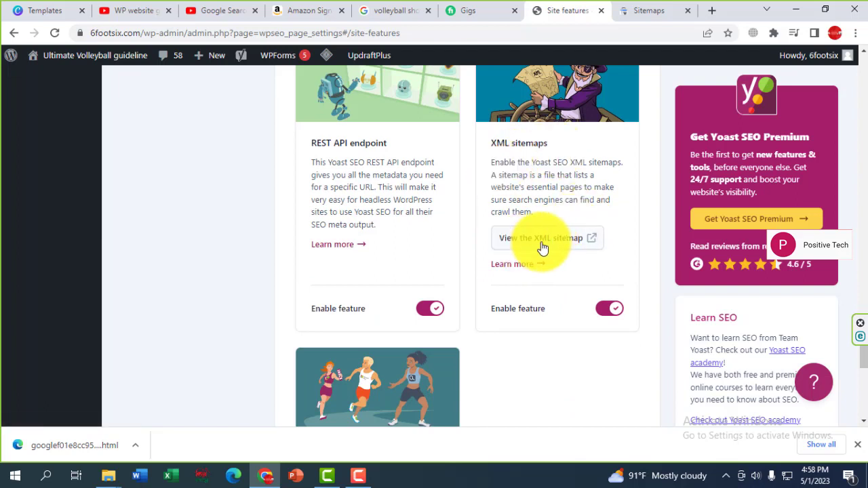
click(543, 238)
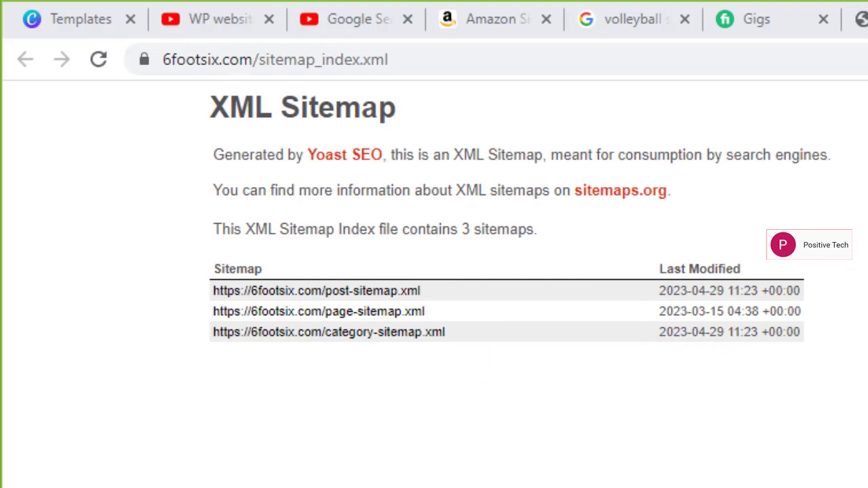
Close the current tab and scroll around the Search Console Sitemaps page
key(ctrl+w)
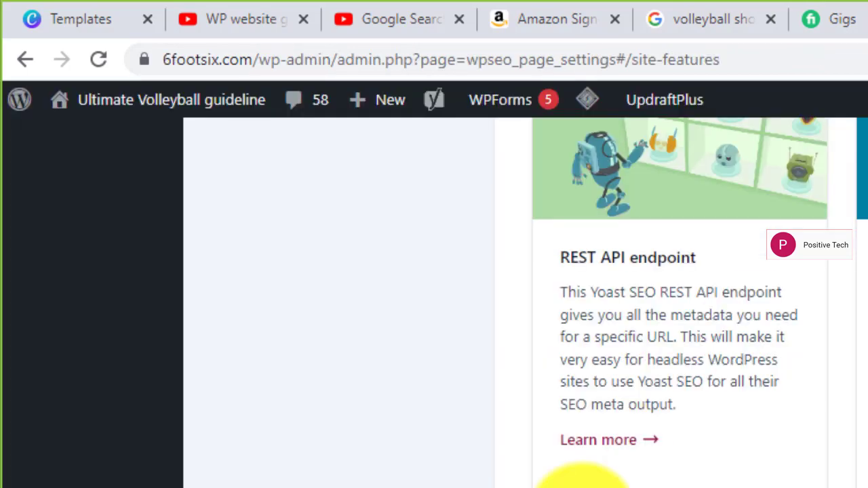
scroll(582, 474, up, 5)
scroll(581, 475, up, 5)
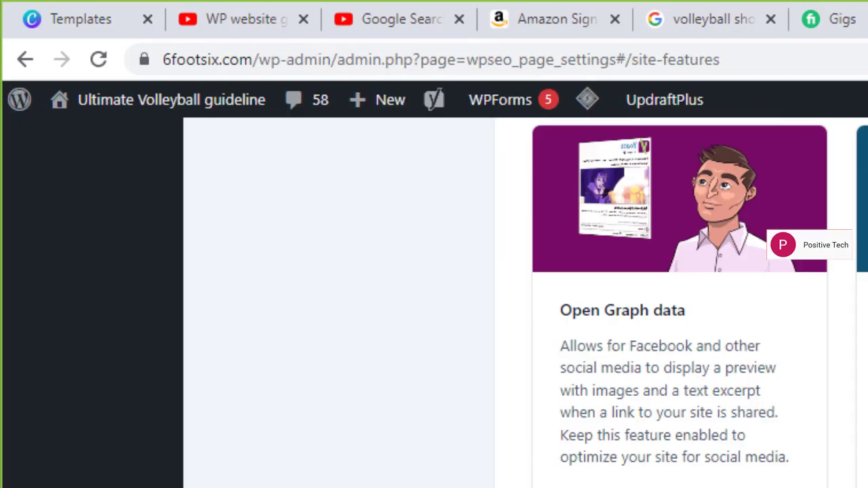
scroll(623, 475, up, 5)
scroll(622, 480, up, 5)
scroll(610, 477, down, 3)
scroll(609, 477, down, 3)
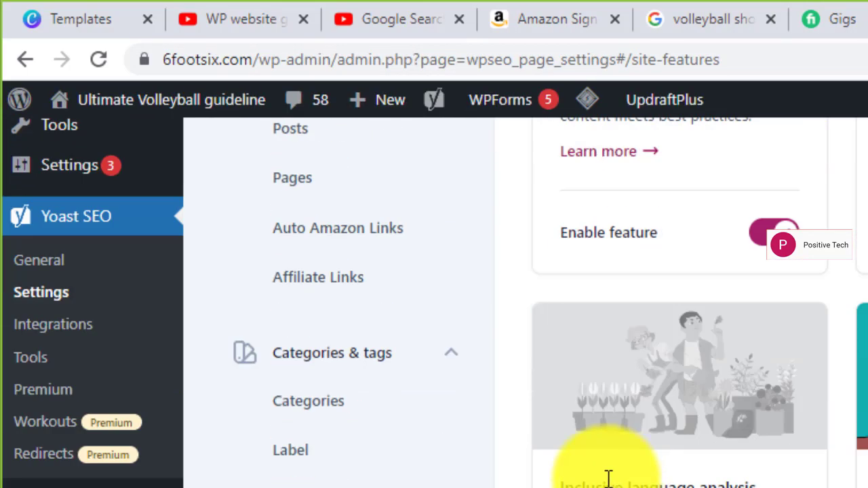
scroll(607, 478, down, 3)
scroll(602, 479, up, 2)
scroll(603, 479, up, 1)
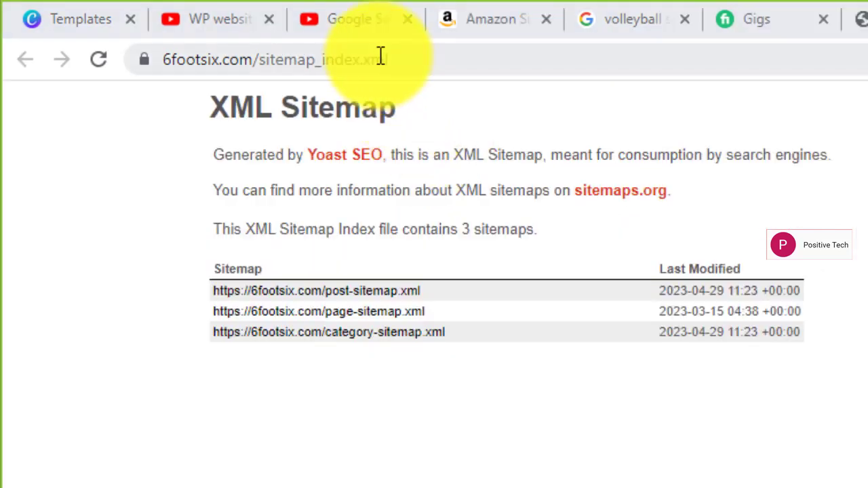
Copy the 6footsix.com sitemap_index.xml page address from the address bar
click(380, 55)
right_click(380, 62)
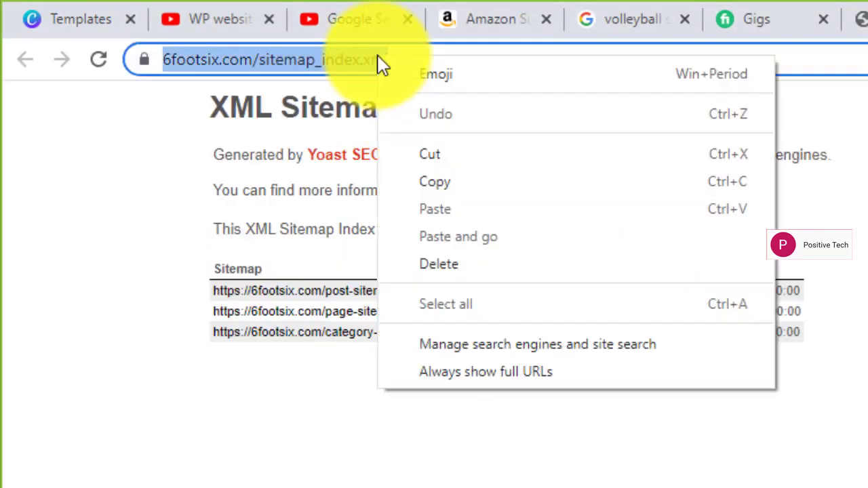
click(445, 184)
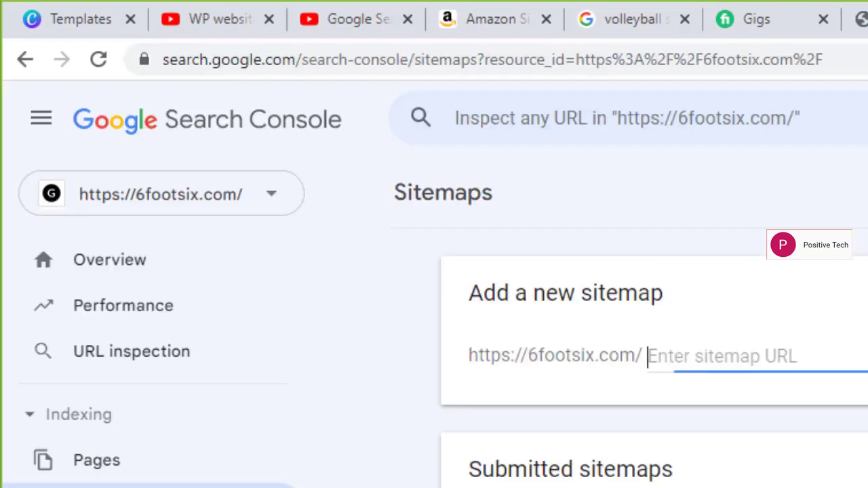
right_click(434, 206)
click(471, 304)
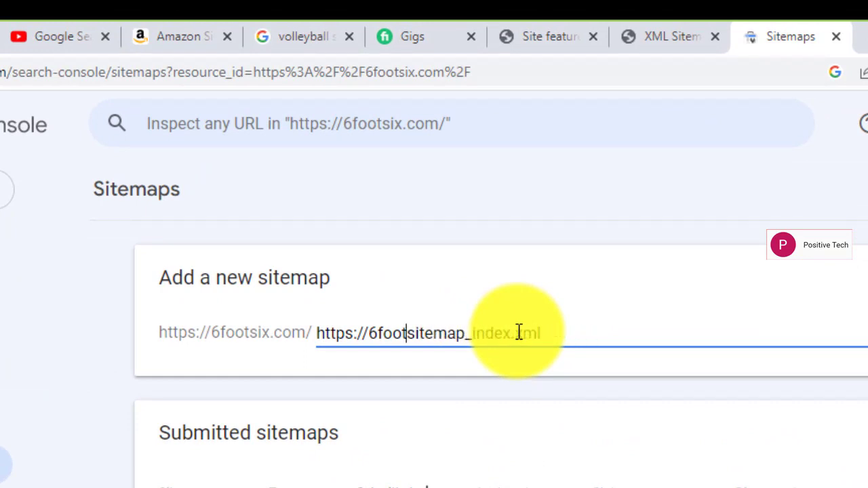
key(Home)
key(Delete)
key(Delete)
key(Delete)
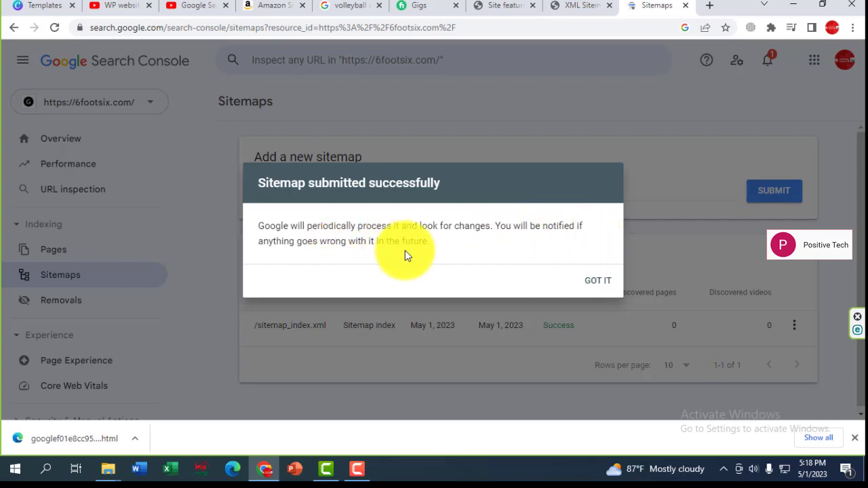
Dismiss the submission confirmation and view sitemap_index.xml details with its category, page and post sitemaps
click(605, 287)
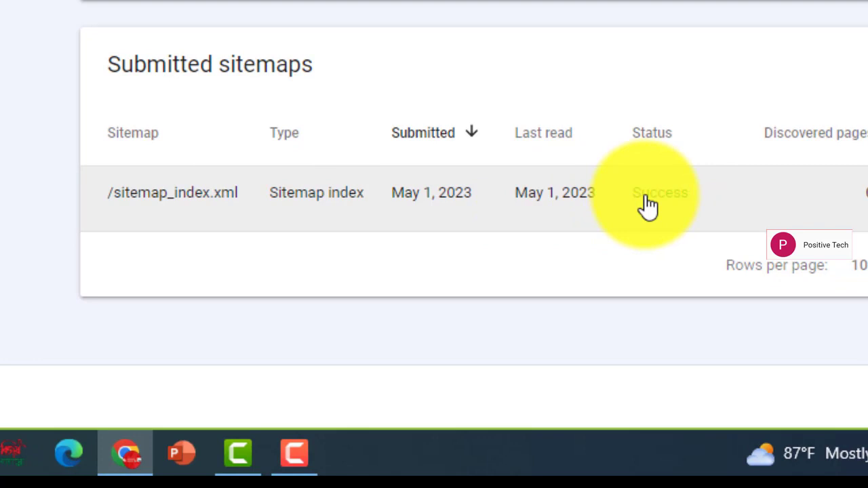
click(197, 207)
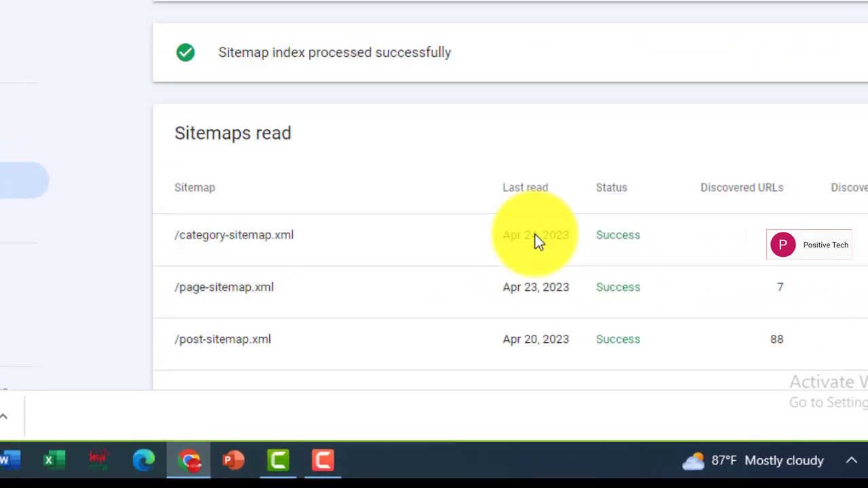
scroll(536, 241, down, 1)
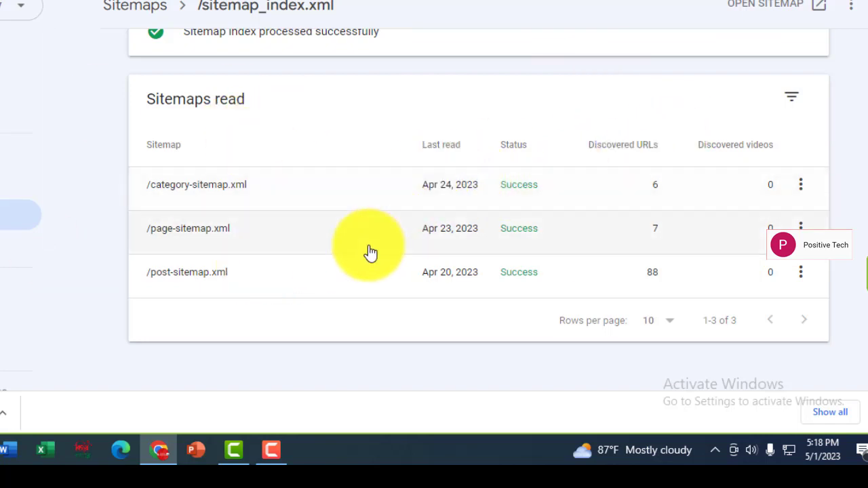
scroll(359, 256, up, 2)
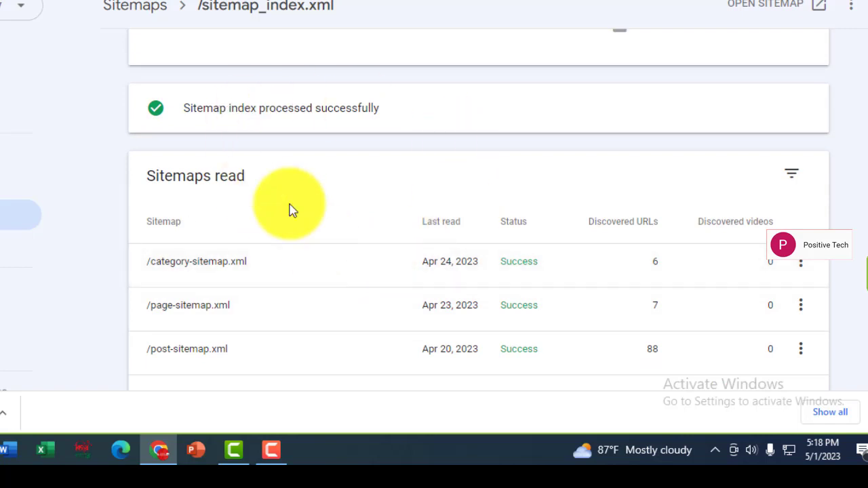